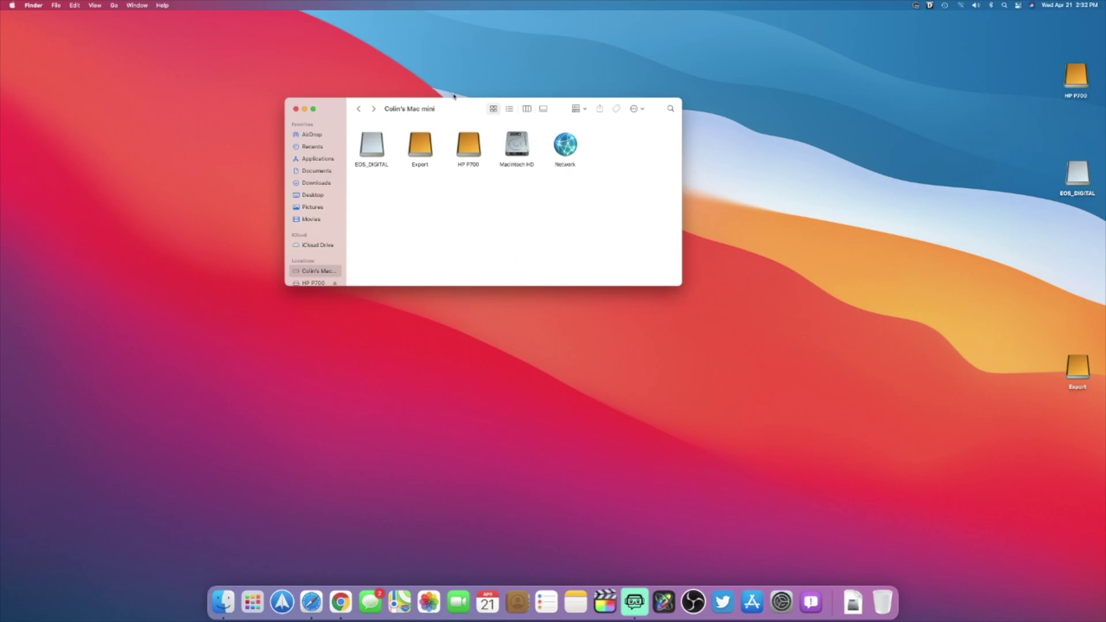
Browse Macintosh HD > System > Library > Screen Savers and open Hello.saver.
{"action": "left_click_drag", "start_coordinate": [452, 108], "coordinate": [473, 108]}
{"action": "double_click", "coordinate": [543, 150]}
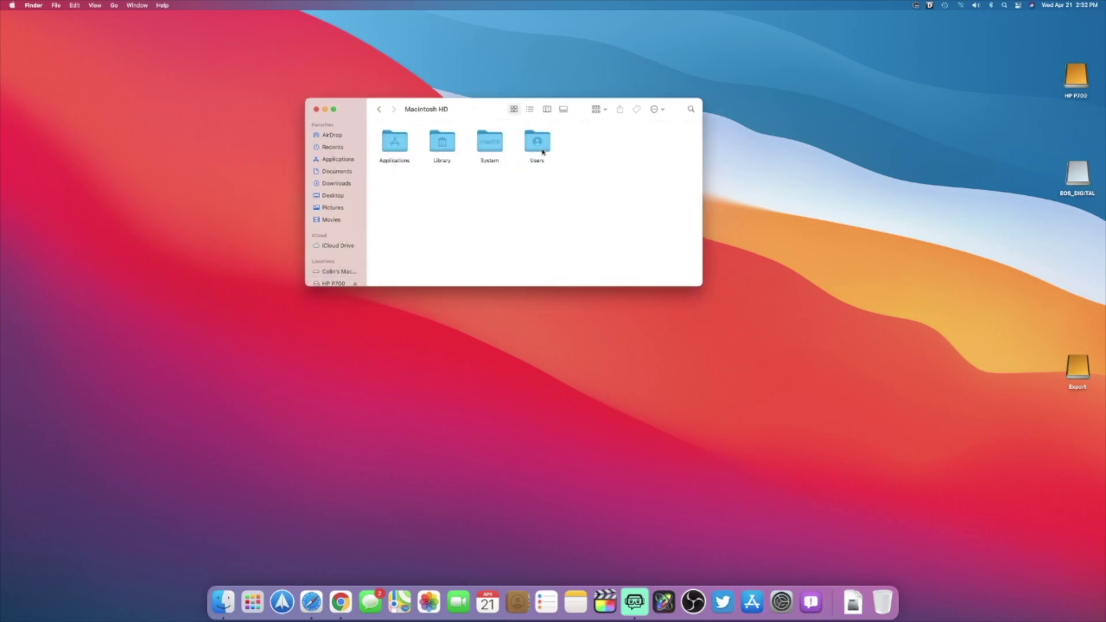
{"action": "double_click", "coordinate": [496, 147]}
{"action": "double_click", "coordinate": [586, 141]}
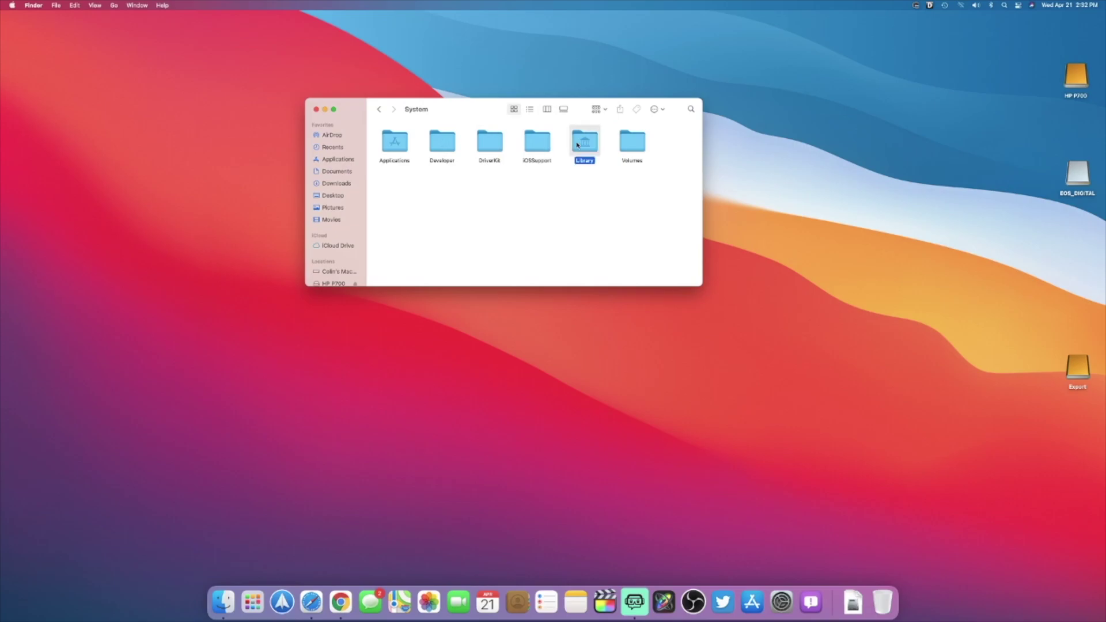
{"action": "scroll", "coordinate": [489, 176], "scroll_direction": "down", "scroll_amount": 5}
{"action": "scroll", "coordinate": [402, 171], "scroll_direction": "up", "scroll_amount": 2}
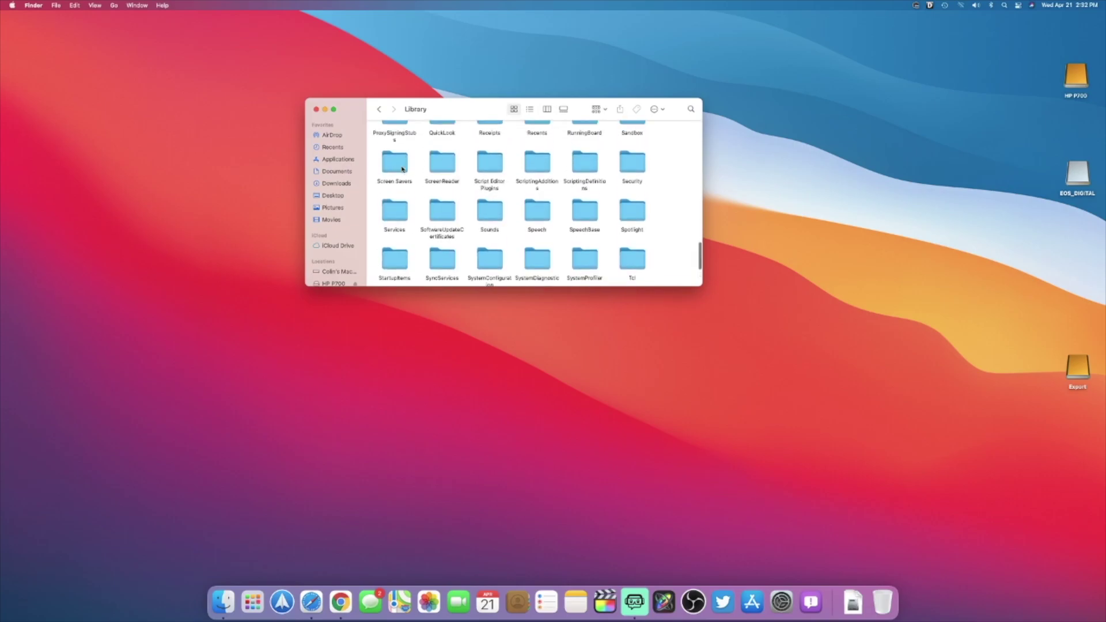
{"action": "double_click", "coordinate": [400, 167]}
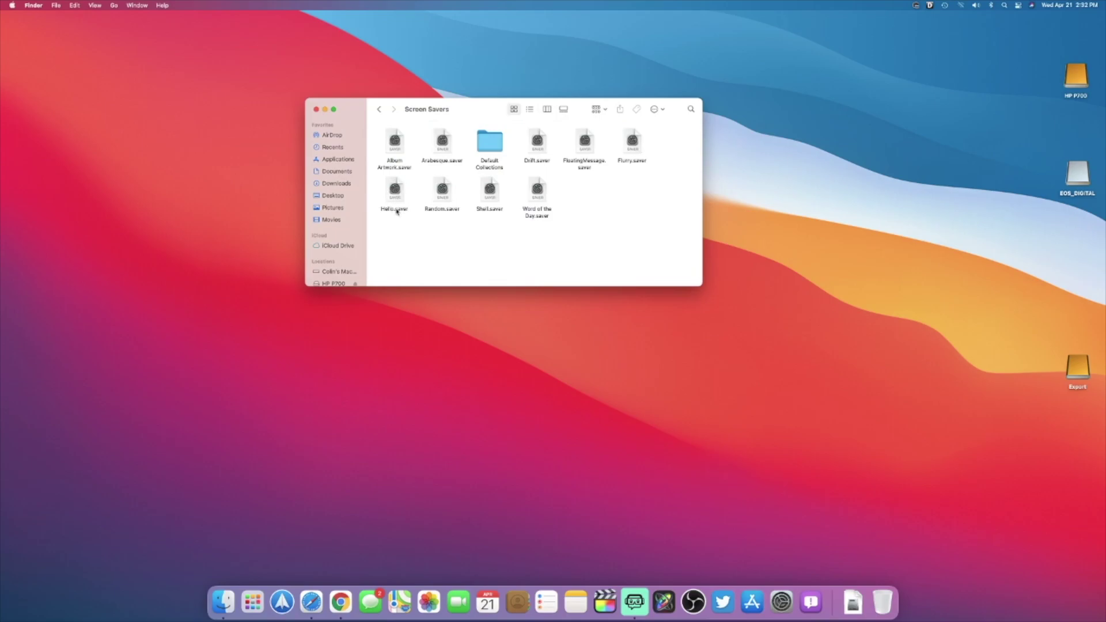
{"action": "double_click", "coordinate": [396, 211]}
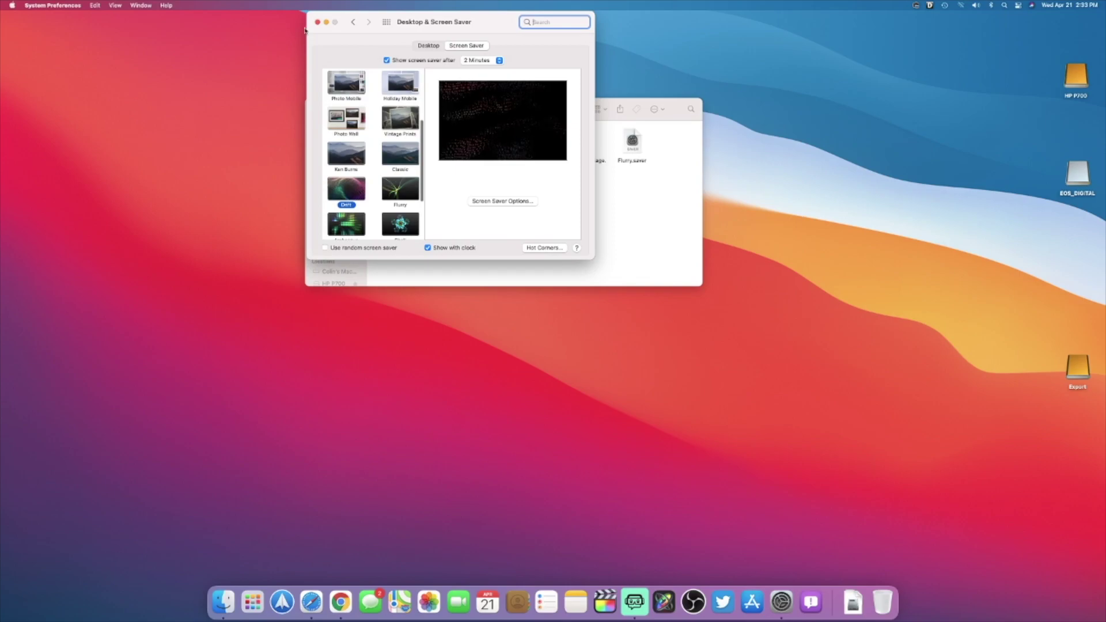
Close the screen saver preferences and copy Hello.saver from Screen Savers.
{"action": "left_click", "coordinate": [318, 22]}
{"action": "right_click", "coordinate": [384, 194]}
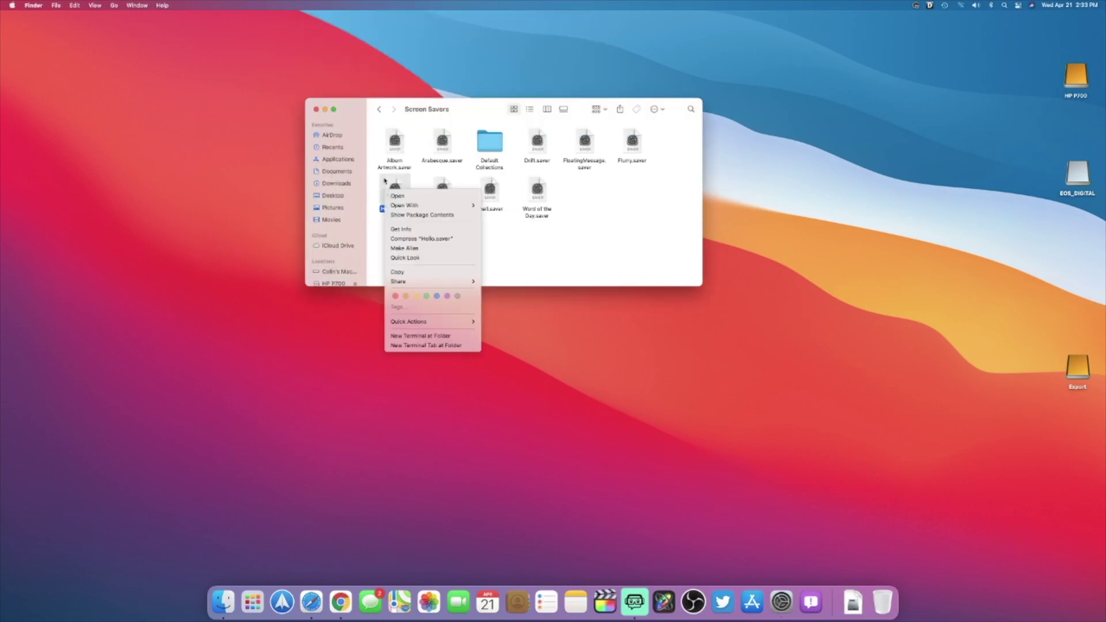
{"action": "left_click", "coordinate": [385, 182]}
{"action": "right_click", "coordinate": [393, 185]}
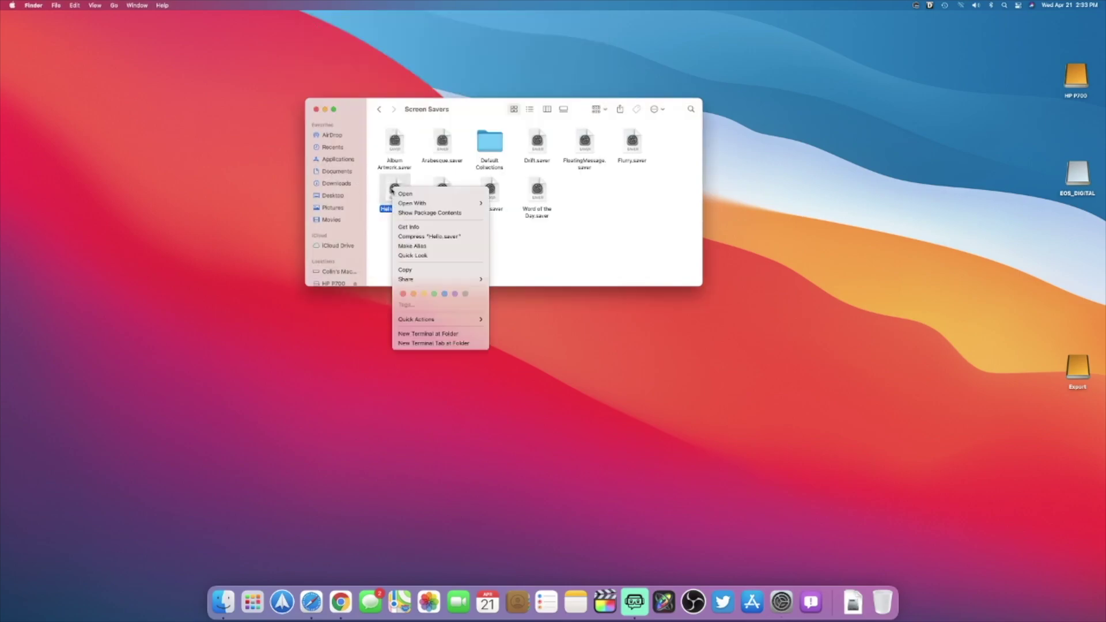
{"action": "left_click", "coordinate": [418, 271]}
Paste the Hello.saver copy onto the desktop and begin renaming it.
{"action": "right_click", "coordinate": [951, 161]}
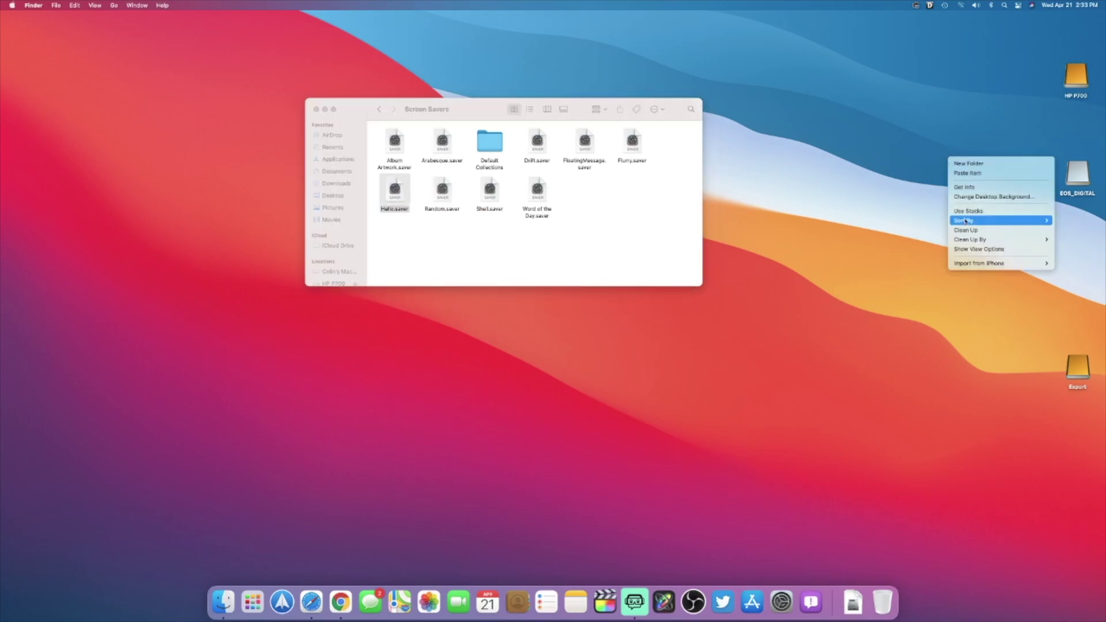
{"action": "left_click", "coordinate": [969, 173]}
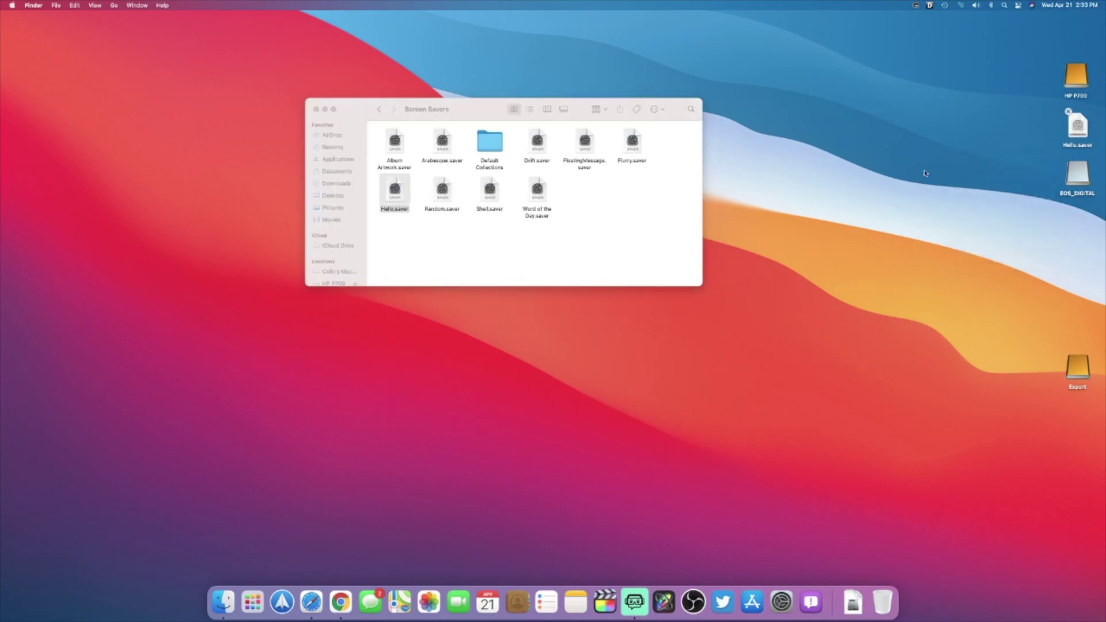
{"action": "right_click", "coordinate": [1077, 142]}
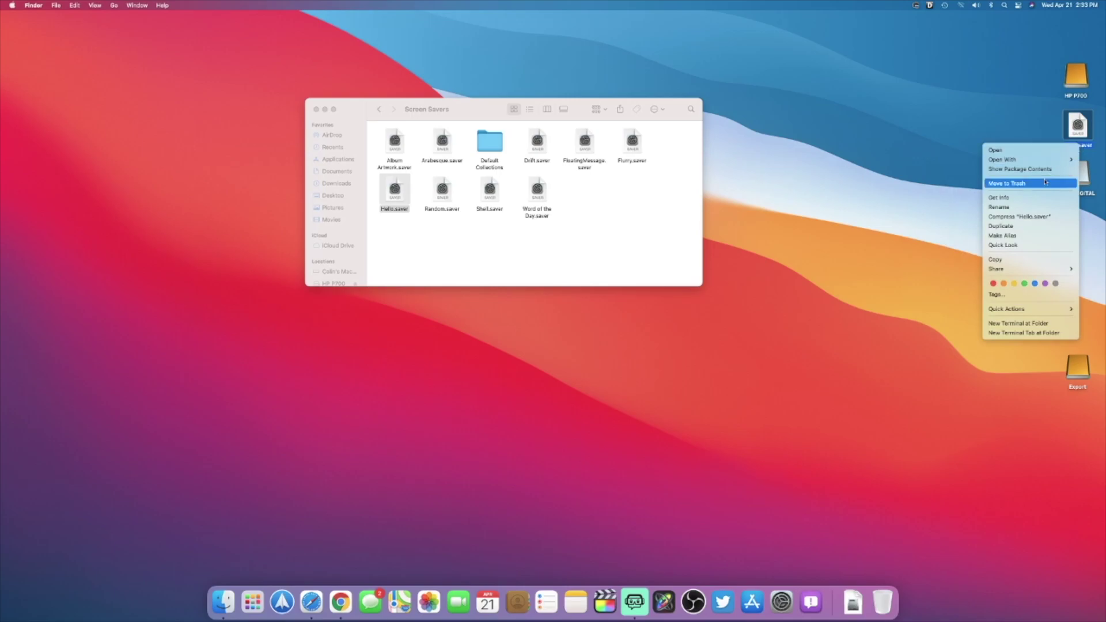
{"action": "left_click", "coordinate": [1034, 206]}
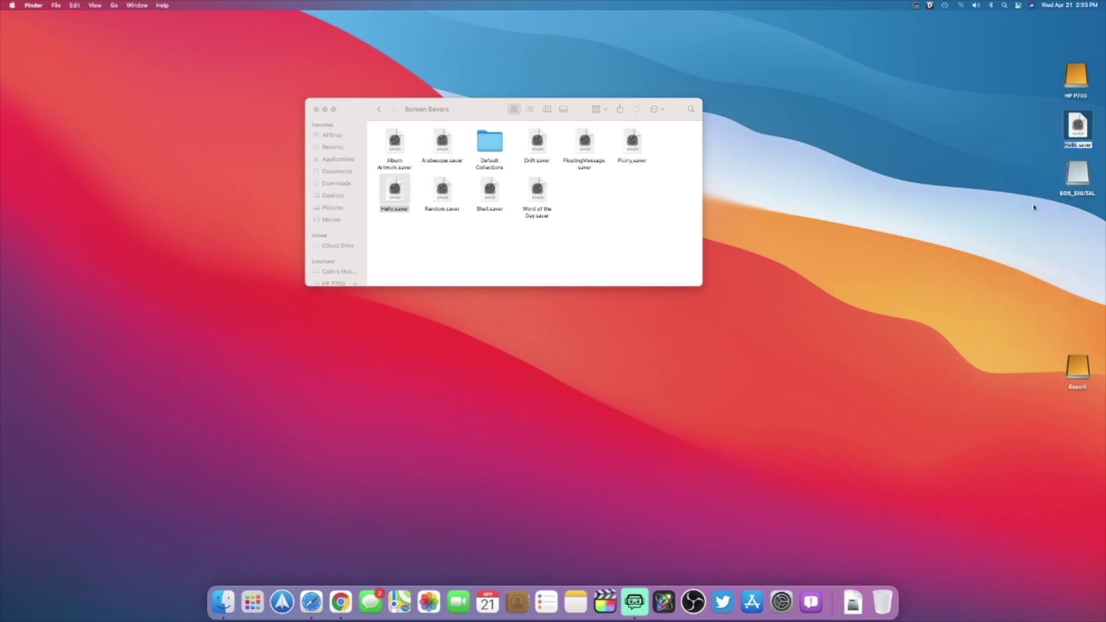
Rename the desktop copy to 'hello new.saver' and drag it toward Screen Savers.
{"action": "key", "text": "BackSpace"}
{"action": "type", "text": "hello"}
{"action": "type", "text": " new"}
{"action": "left_click_drag", "start_coordinate": [1081, 147], "coordinate": [601, 209]}
Install hello new.saver for all users, authorizing with the administrator password.
{"action": "double_click", "coordinate": [1081, 147]}
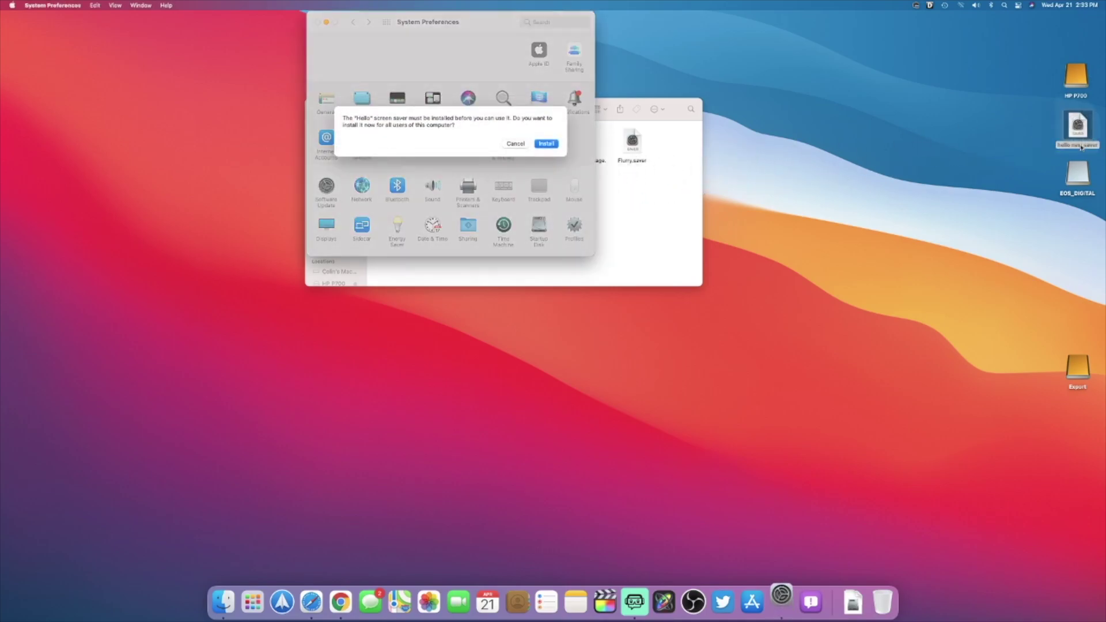
{"action": "left_click", "coordinate": [552, 145]}
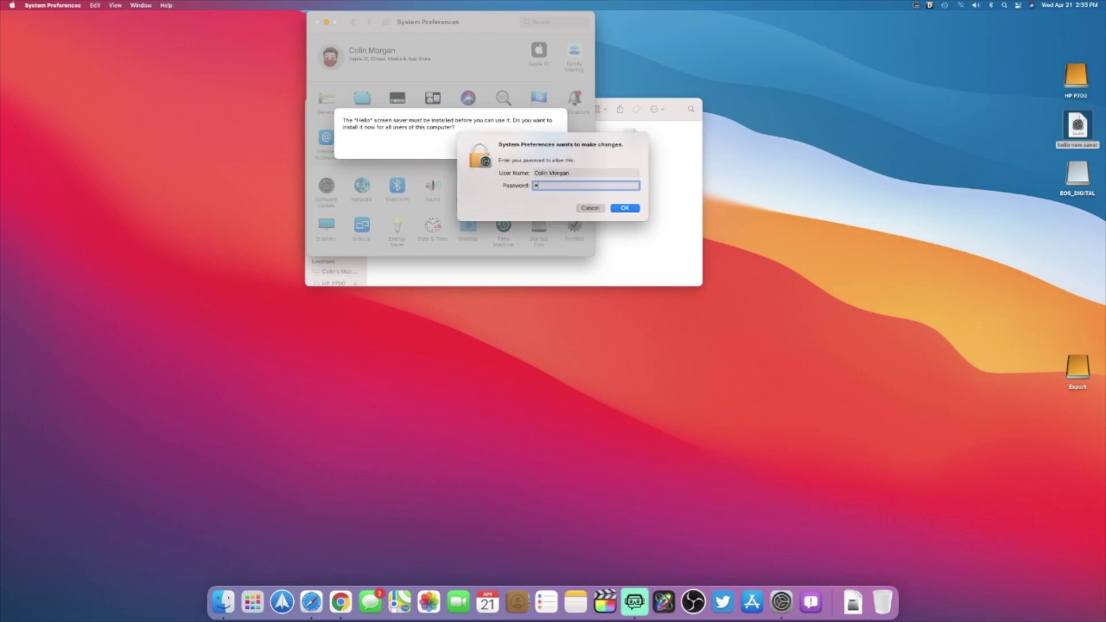
{"action": "key", "text": "Return"}
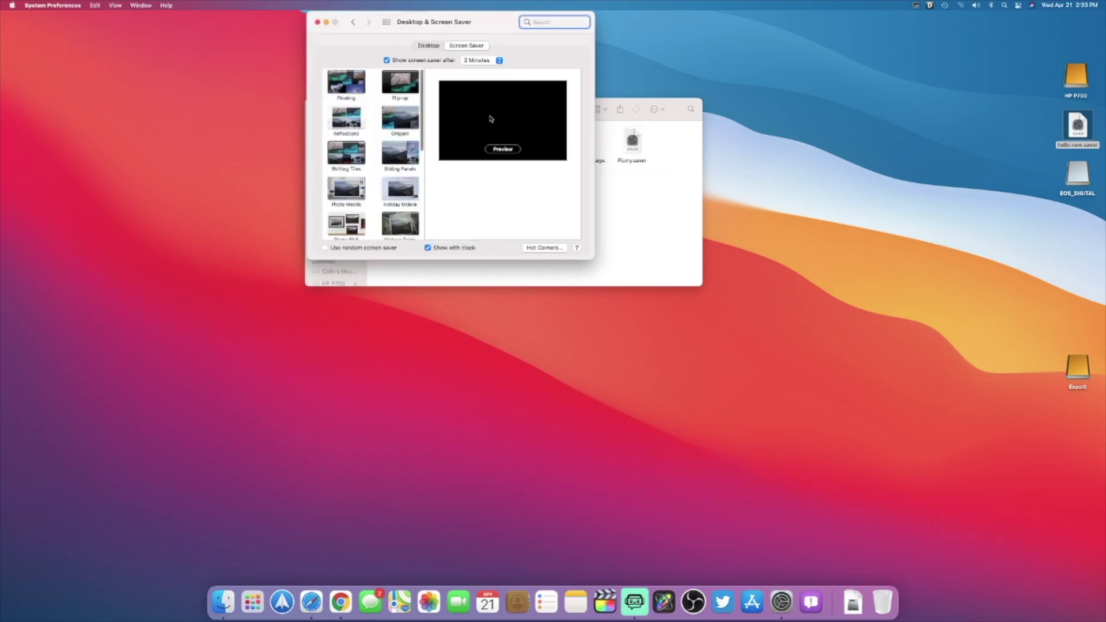
{"action": "scroll", "coordinate": [401, 216], "scroll_direction": "down", "scroll_amount": 2}
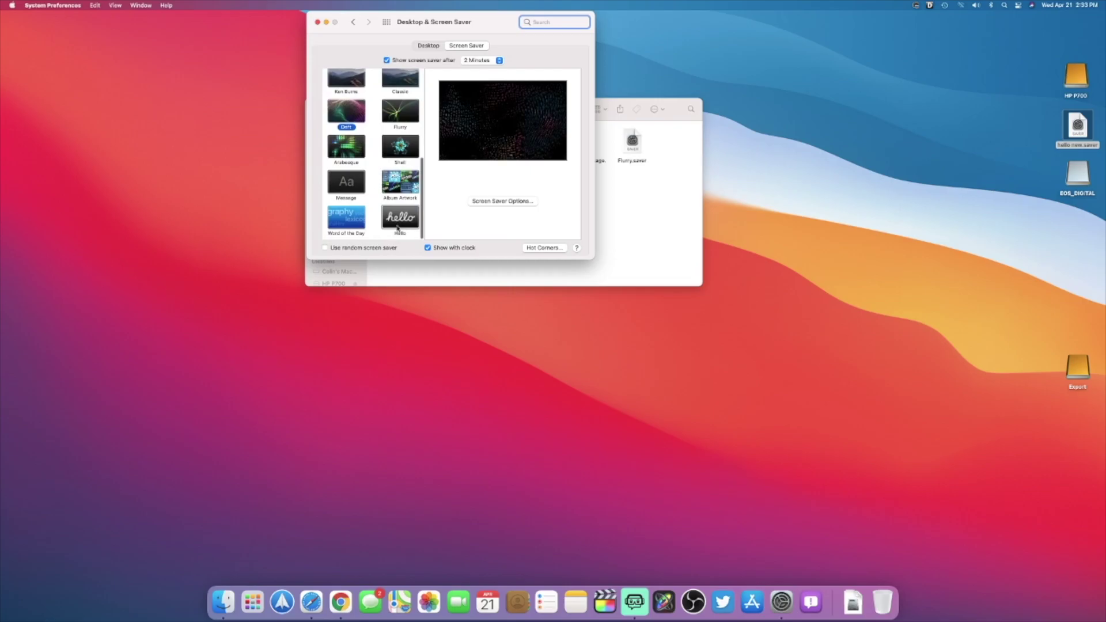
Choose Hello as the screen saver with the Soft Tones theme and preview it full screen.
{"action": "left_click", "coordinate": [396, 220]}
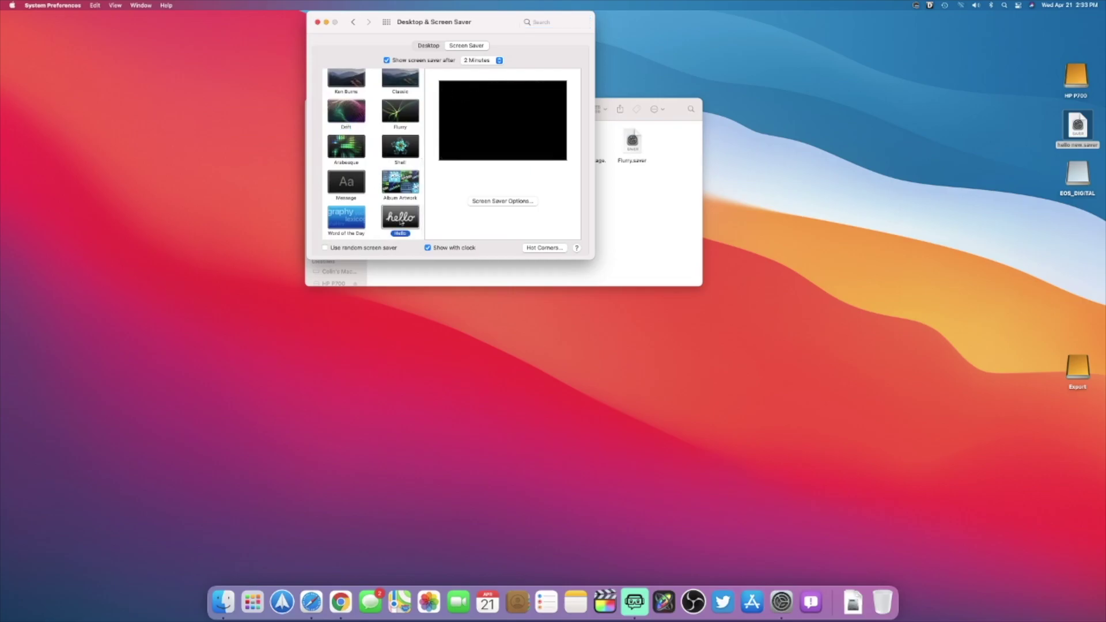
{"action": "mouse_move", "coordinate": [501, 120]}
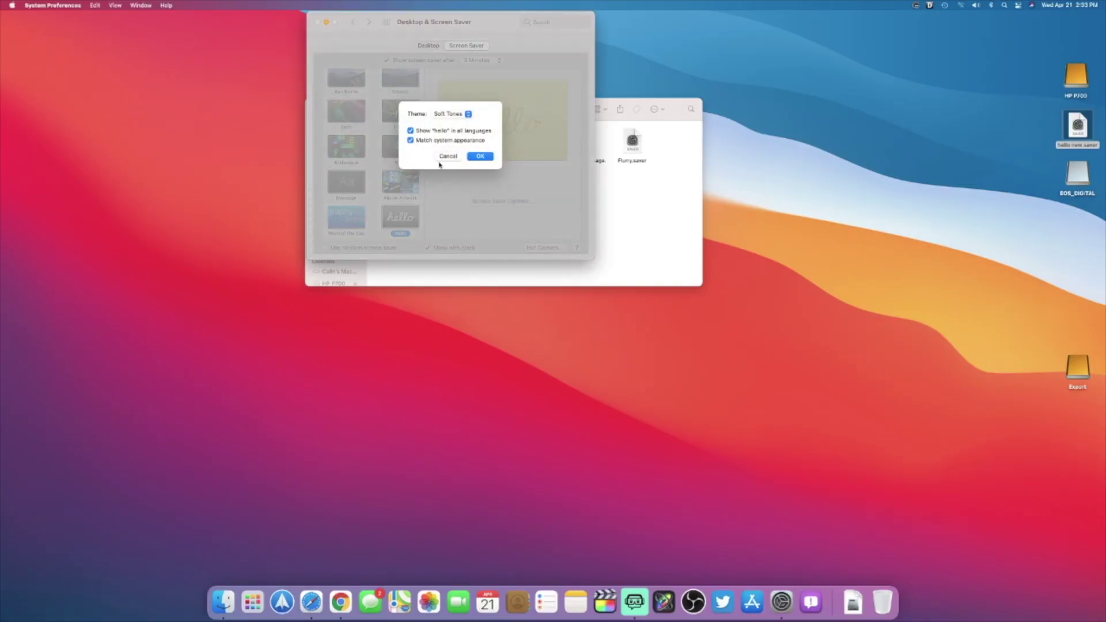
{"action": "left_click", "coordinate": [458, 114]}
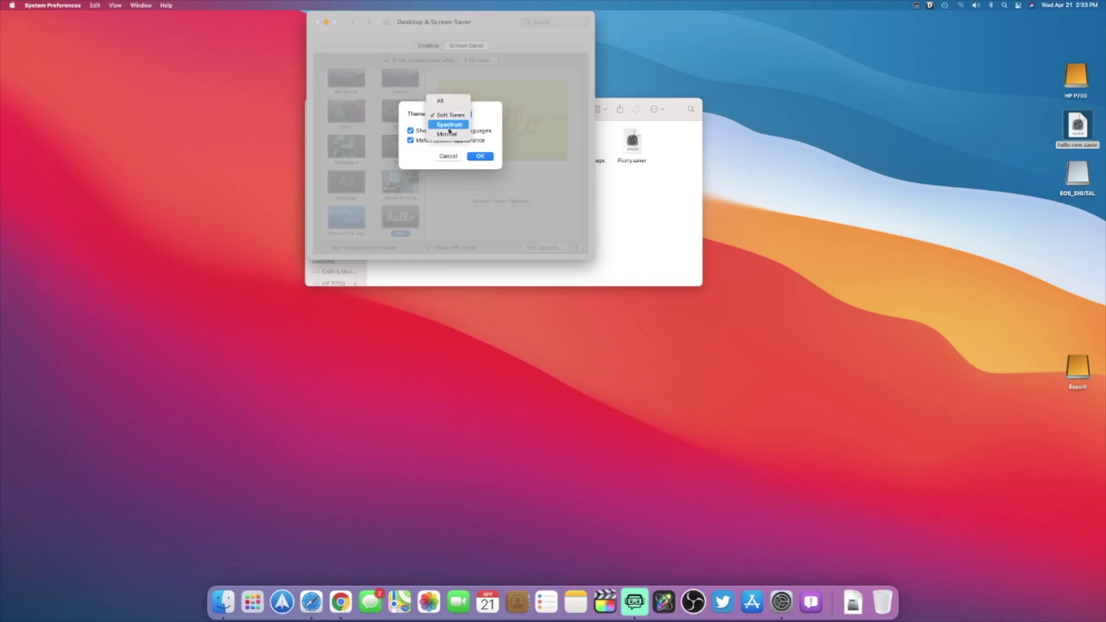
{"action": "left_click", "coordinate": [419, 158]}
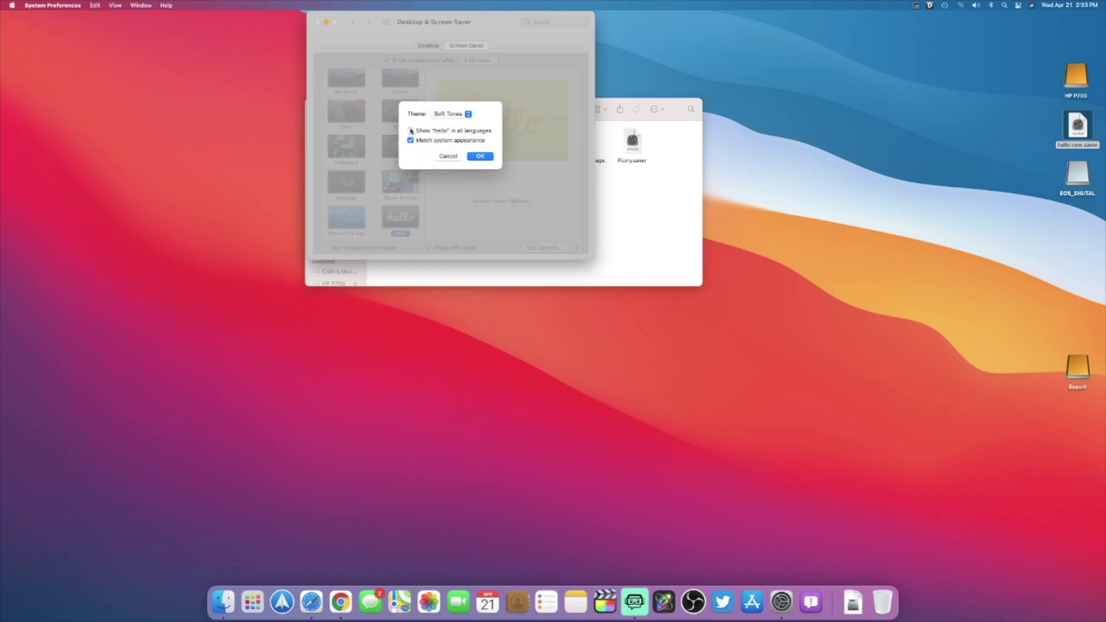
{"action": "left_click", "coordinate": [484, 157]}
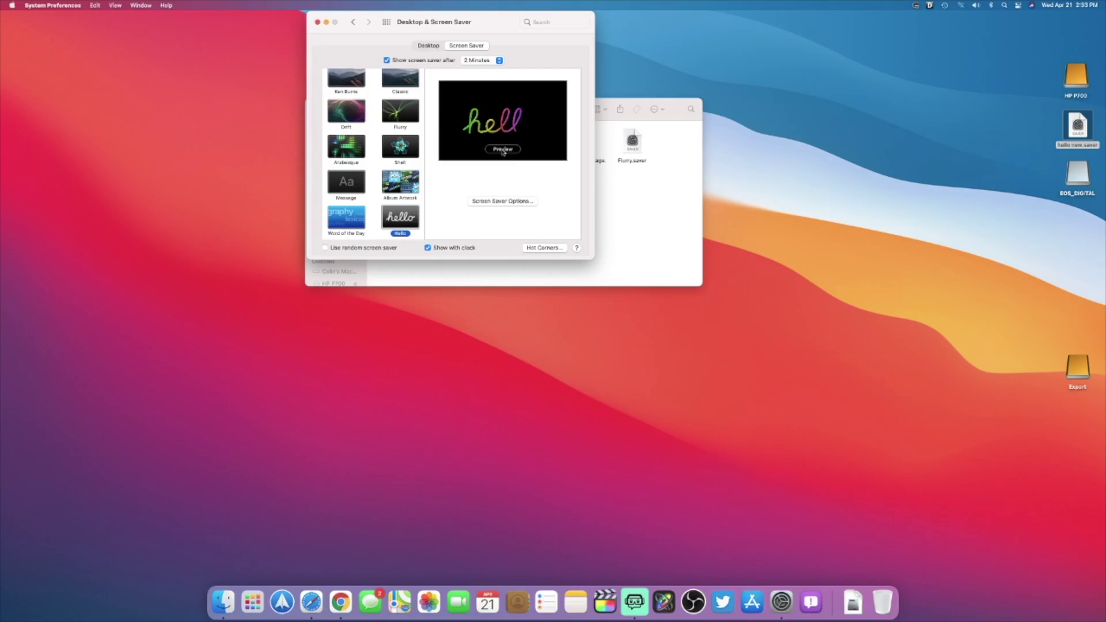
{"action": "left_click", "coordinate": [503, 149]}
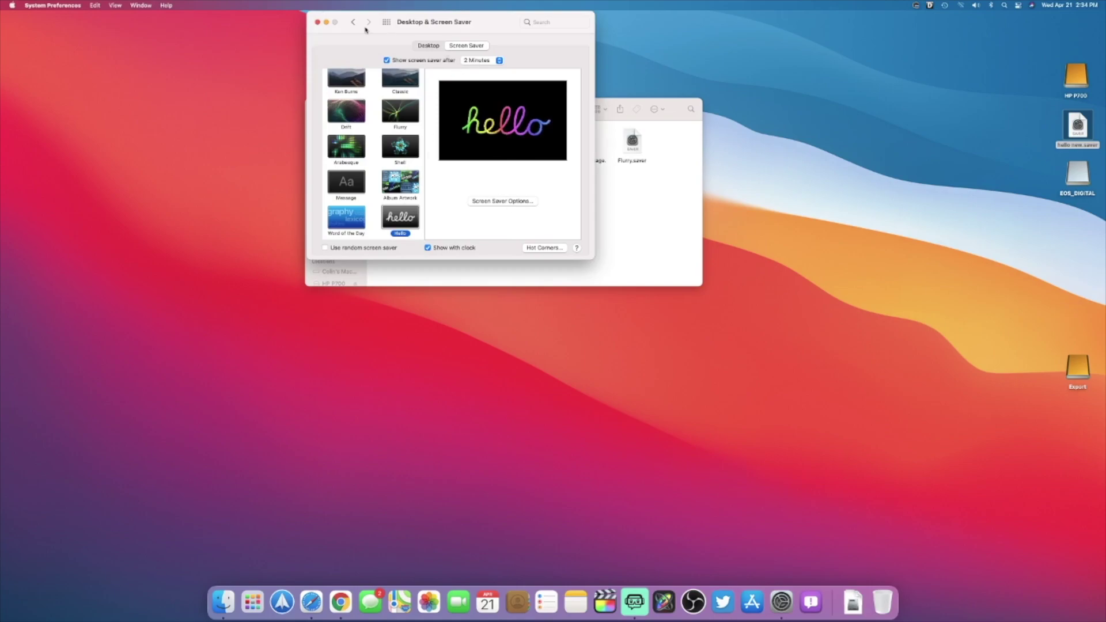
Close System Preferences and move hello new.saver from the desktop to the Trash.
{"action": "left_click", "coordinate": [318, 22]}
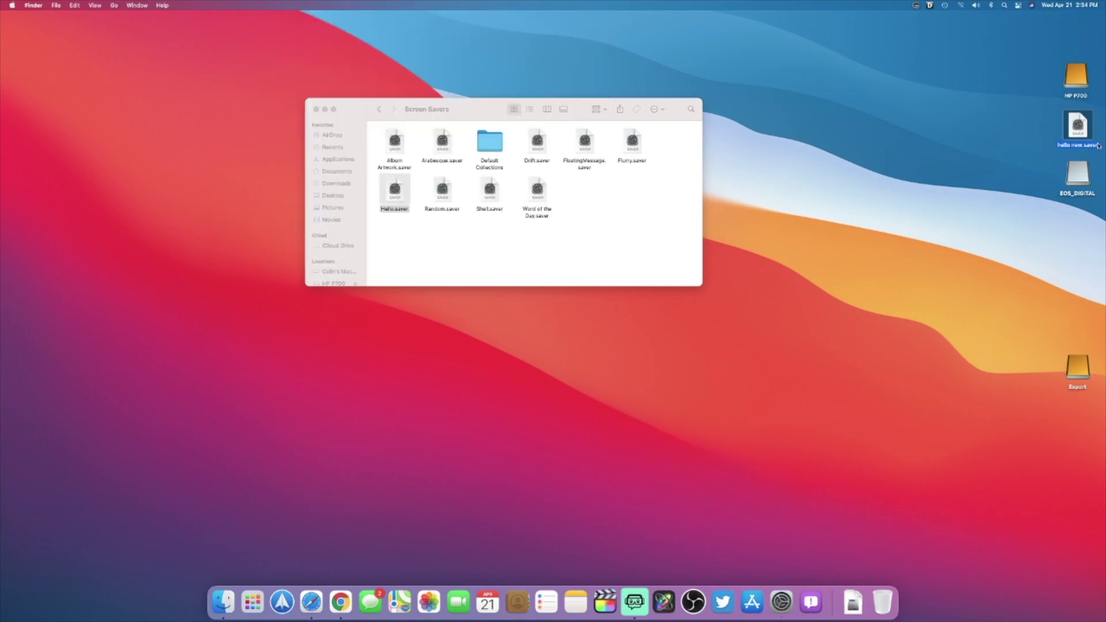
{"action": "right_click", "coordinate": [1099, 145]}
{"action": "left_click", "coordinate": [1062, 188]}
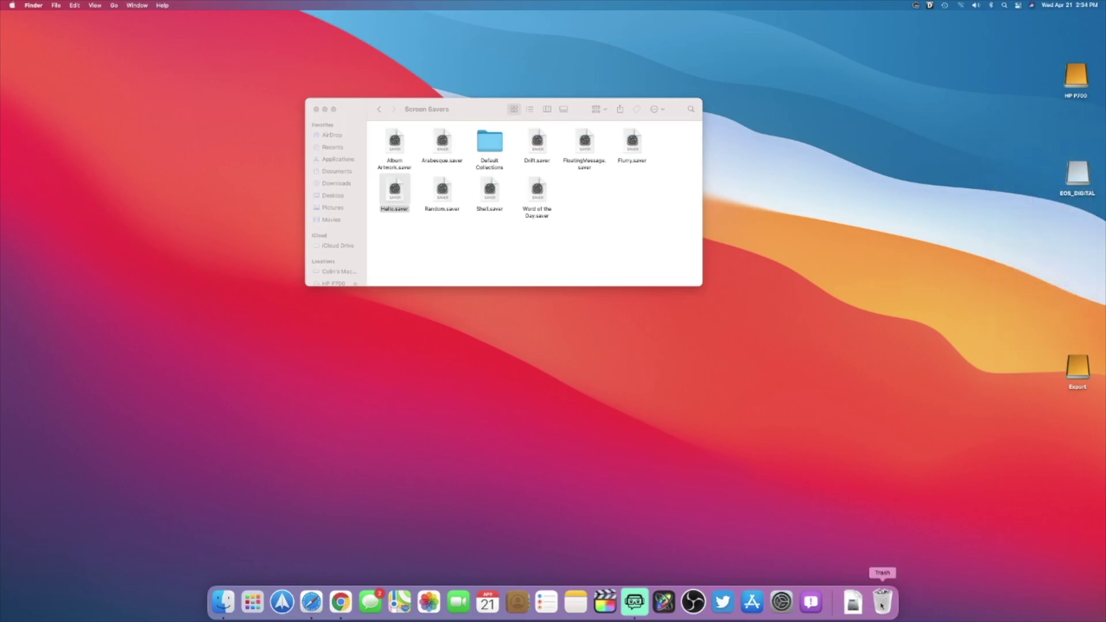
Empty the Trash, confirming permanent erasure of its contents.
{"action": "right_click", "coordinate": [853, 602]}
{"action": "key", "text": "Escape"}
{"action": "right_click", "coordinate": [882, 603]}
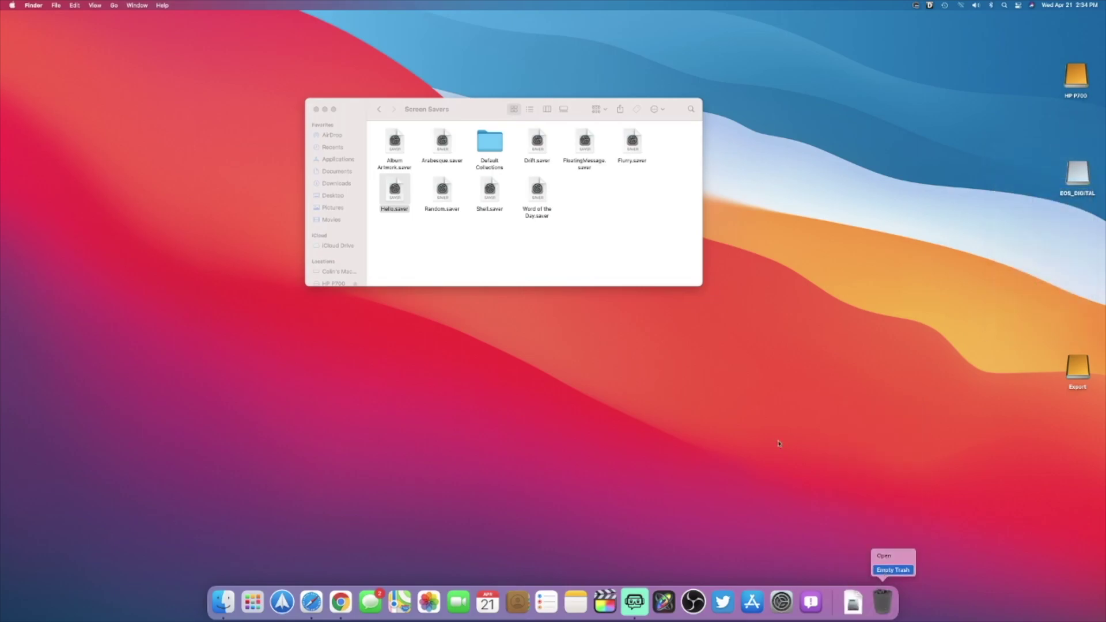
{"action": "key", "text": "Return"}
{"action": "left_click", "coordinate": [570, 218]}
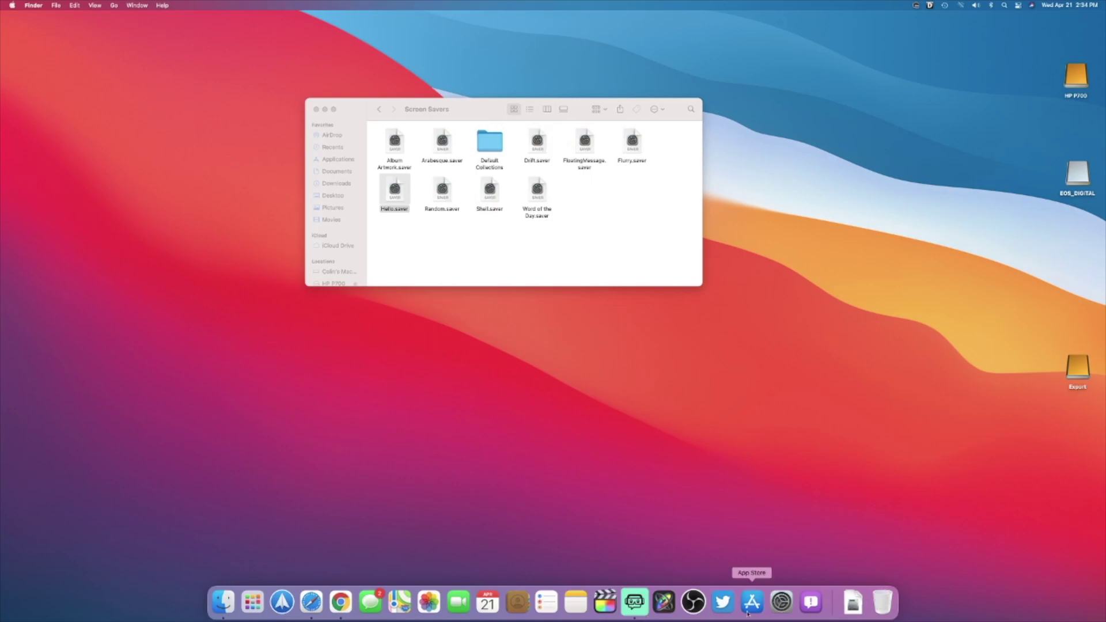
Check Hello is selected in Desktop & Screen Saver, close all windows, and hide the Dock.
{"action": "left_click", "coordinate": [781, 602]}
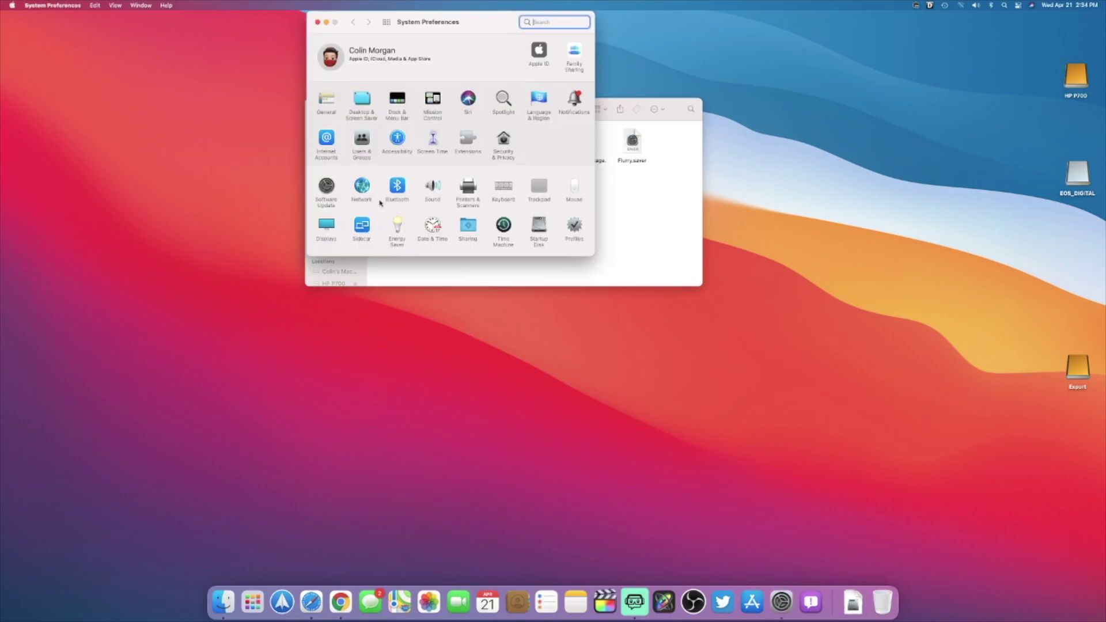
{"action": "left_click", "coordinate": [362, 104]}
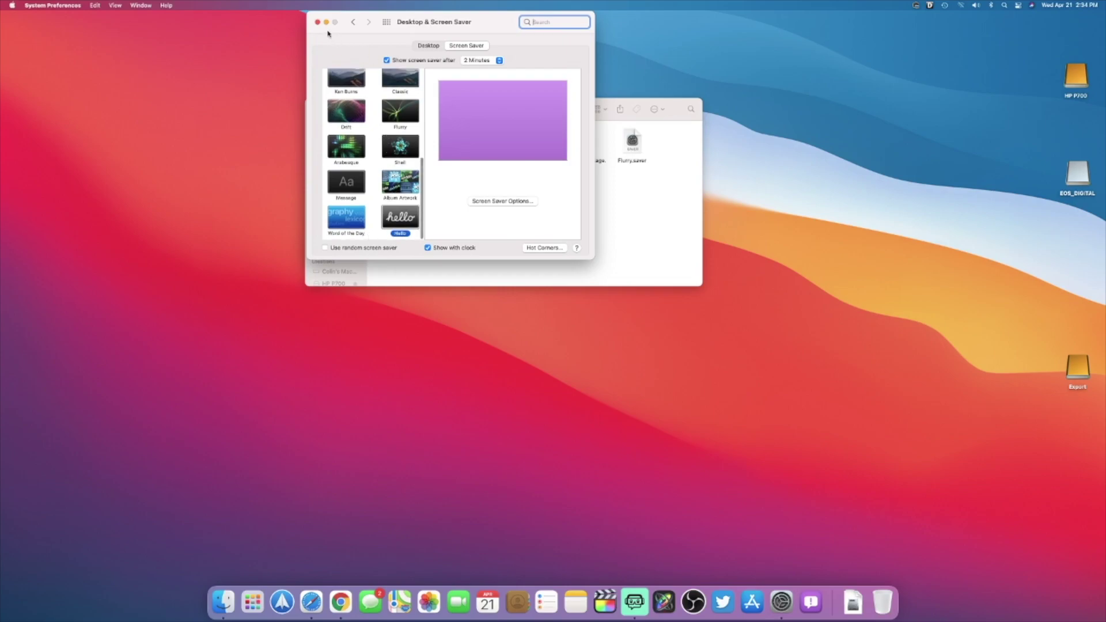
{"action": "left_click", "coordinate": [318, 21]}
{"action": "left_click", "coordinate": [317, 109]}
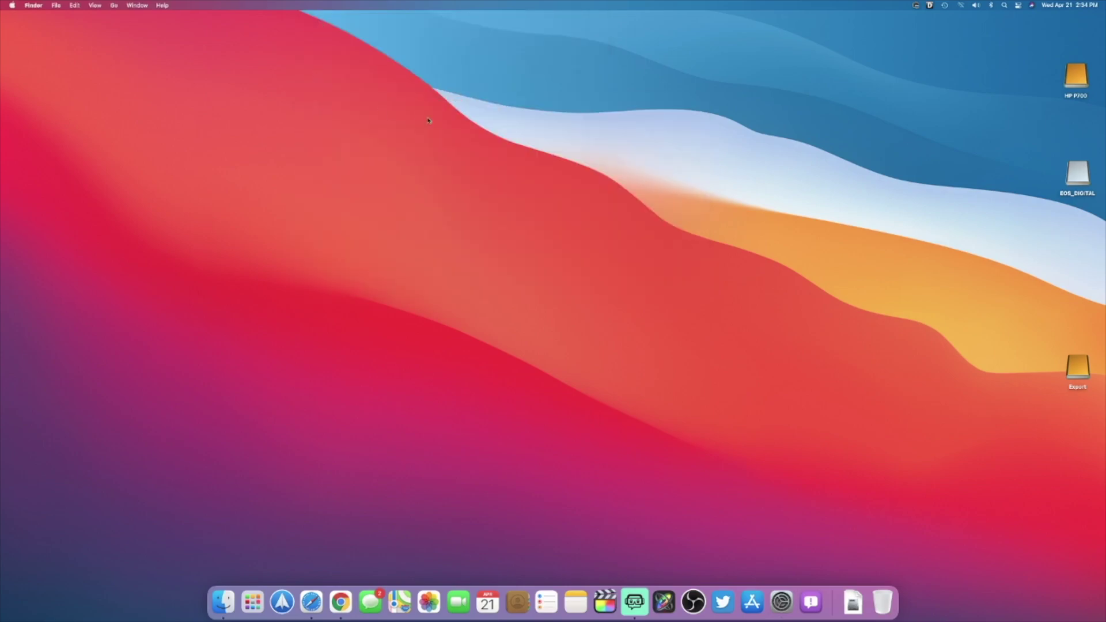
{"action": "key", "text": "alt+super+d"}
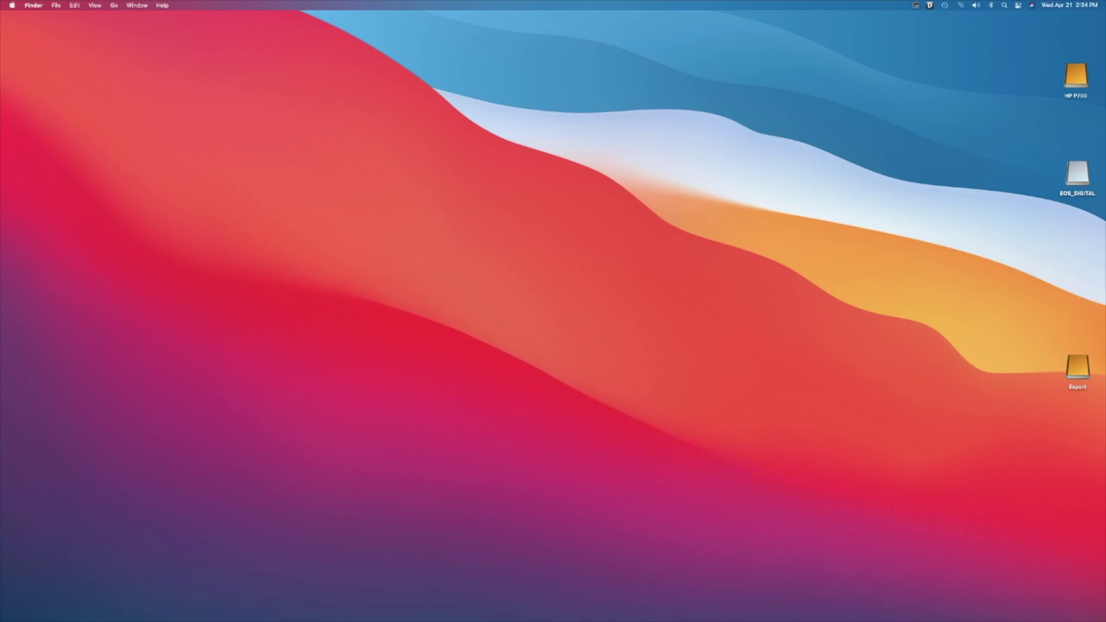